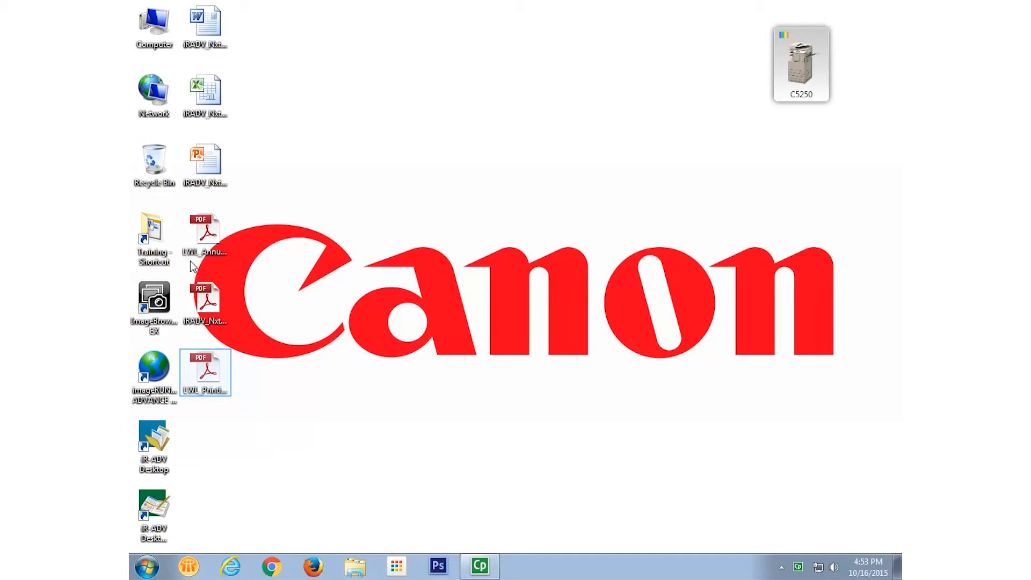
Drop the PDF report onto the C5250 widget's Print Settings choice to open it in the Editor.
mouse_move(205, 372)
left_mouse_down()
mouse_move(822, 165)
mouse_move(816, 87)
left_mouse_up()
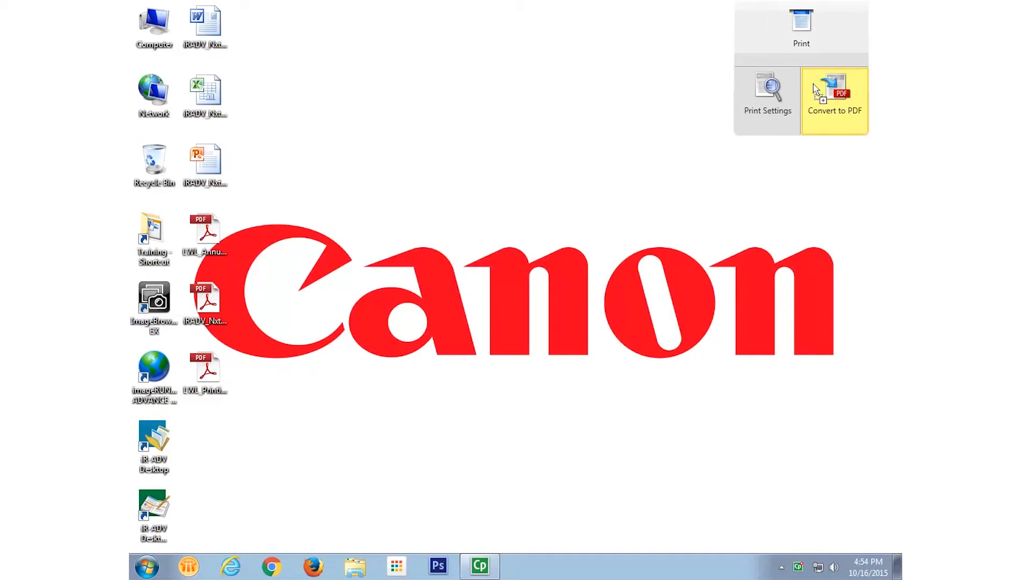
left_click_drag(815, 87, 803, 88)
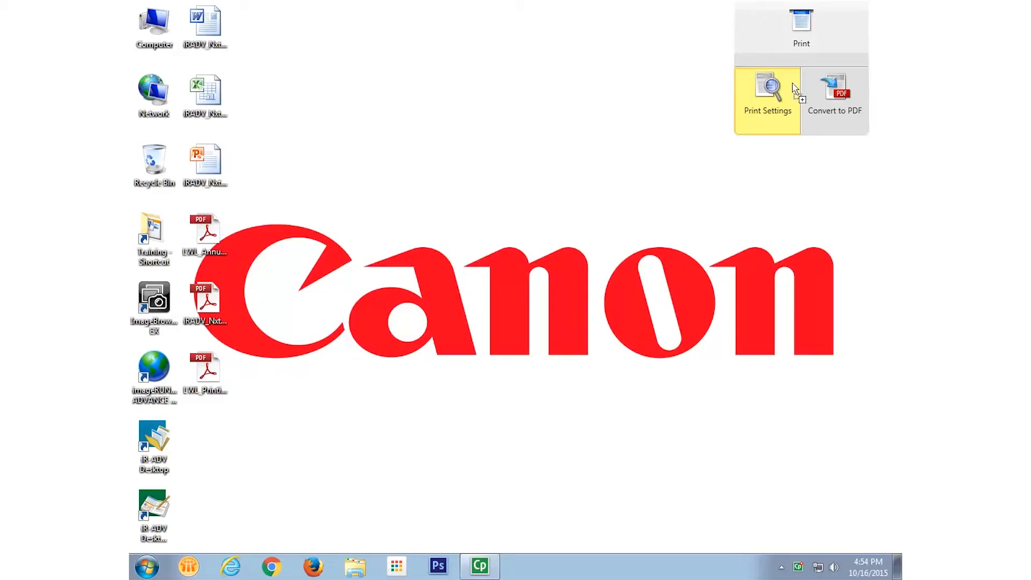
left_click_drag(803, 89, 778, 90)
left_click_drag(778, 91, 774, 90)
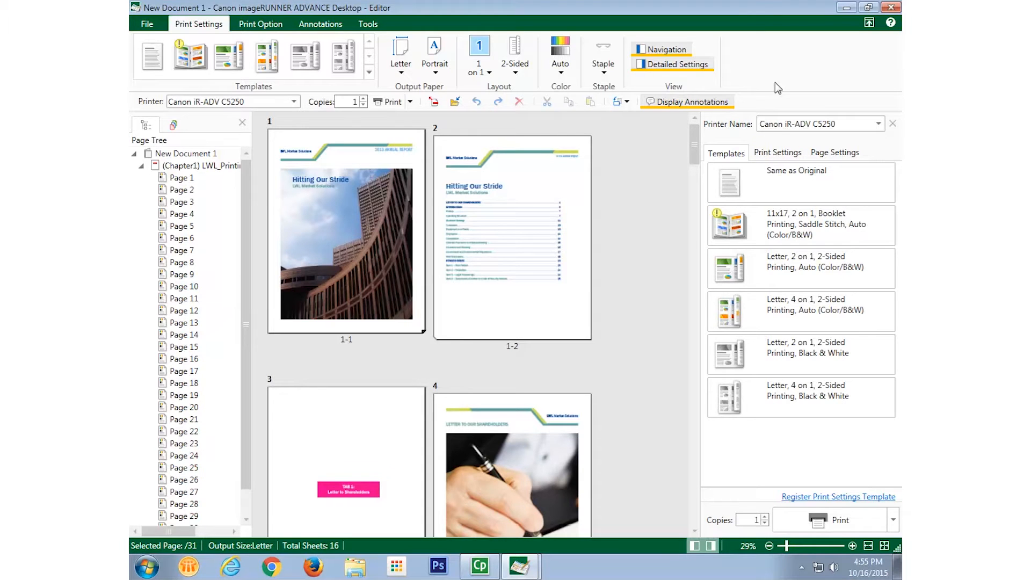
Keep Letter paper, Portrait orientation and 1 on 1 layout, and use the Editor's print settings.
left_click(780, 153)
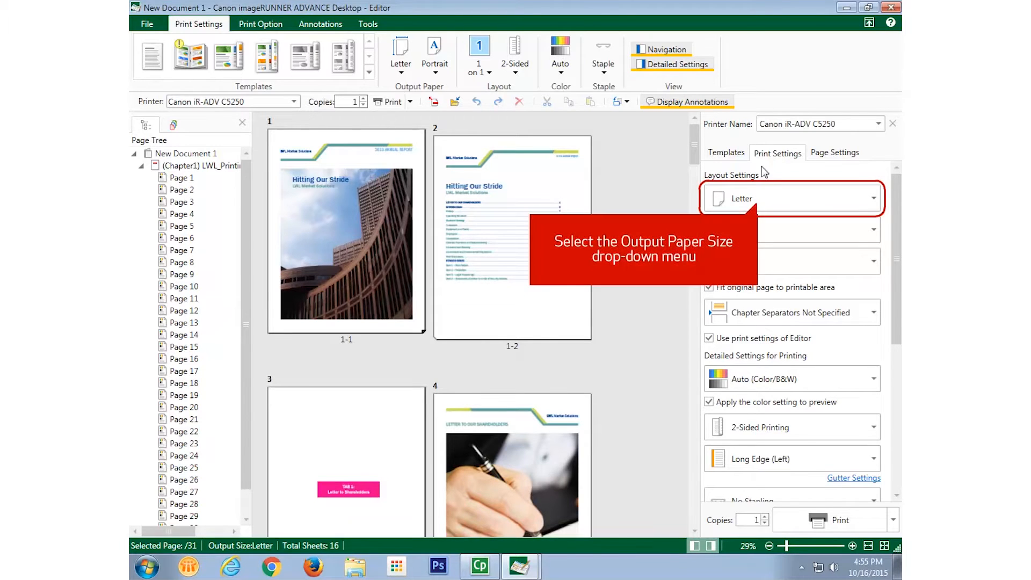
left_click(758, 198)
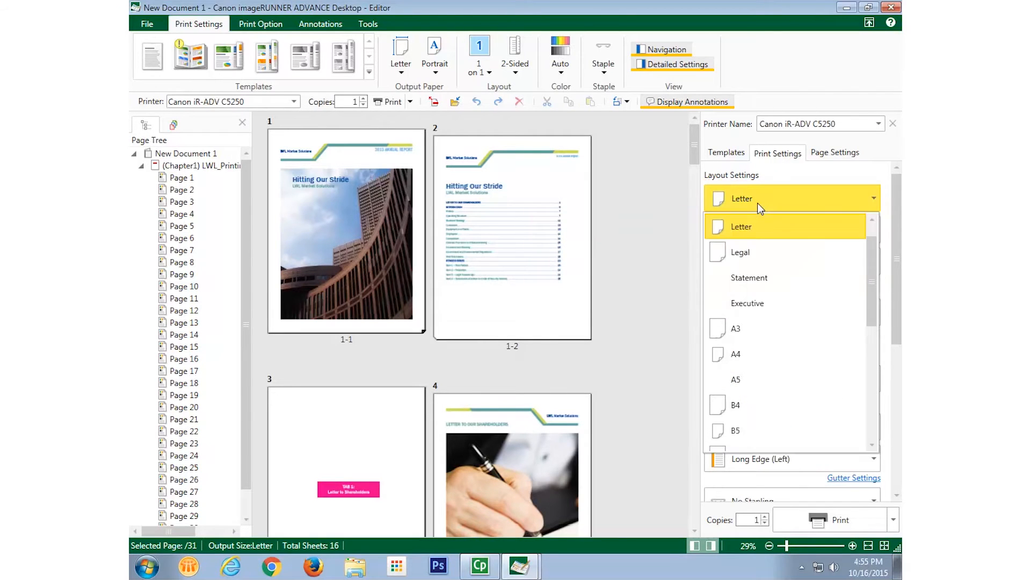
left_click(758, 203)
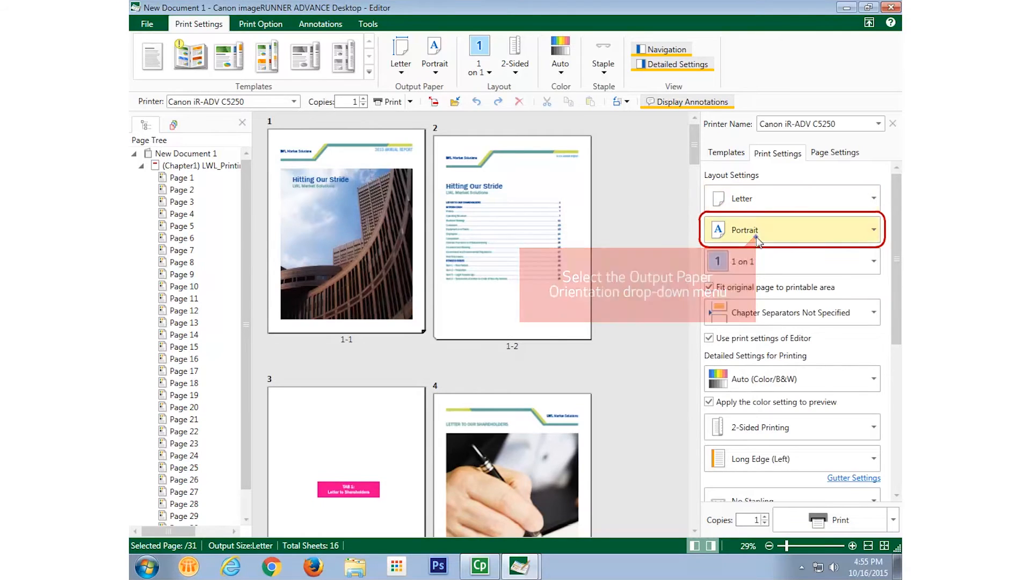
left_click(758, 235)
left_click(757, 236)
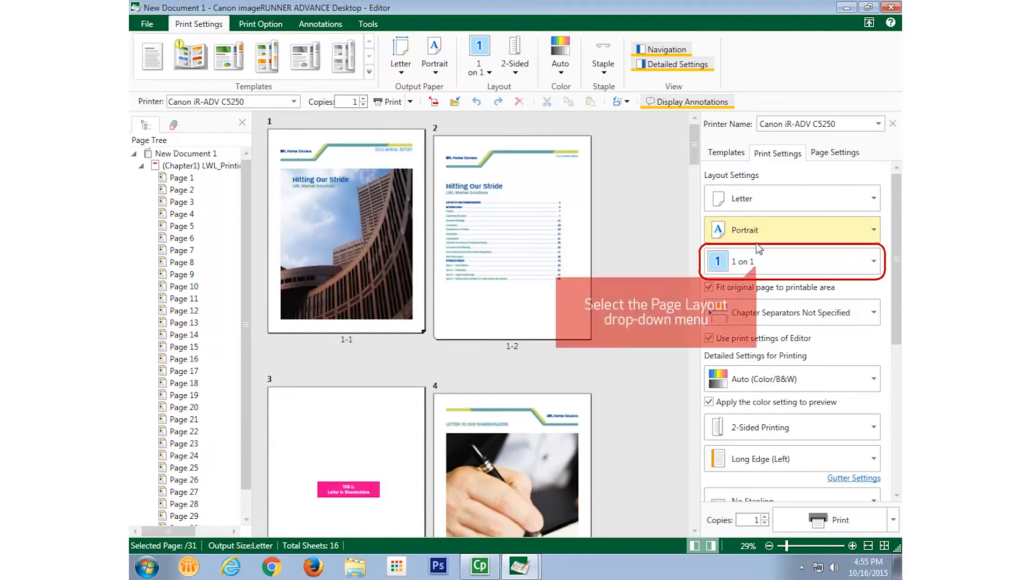
left_click(758, 264)
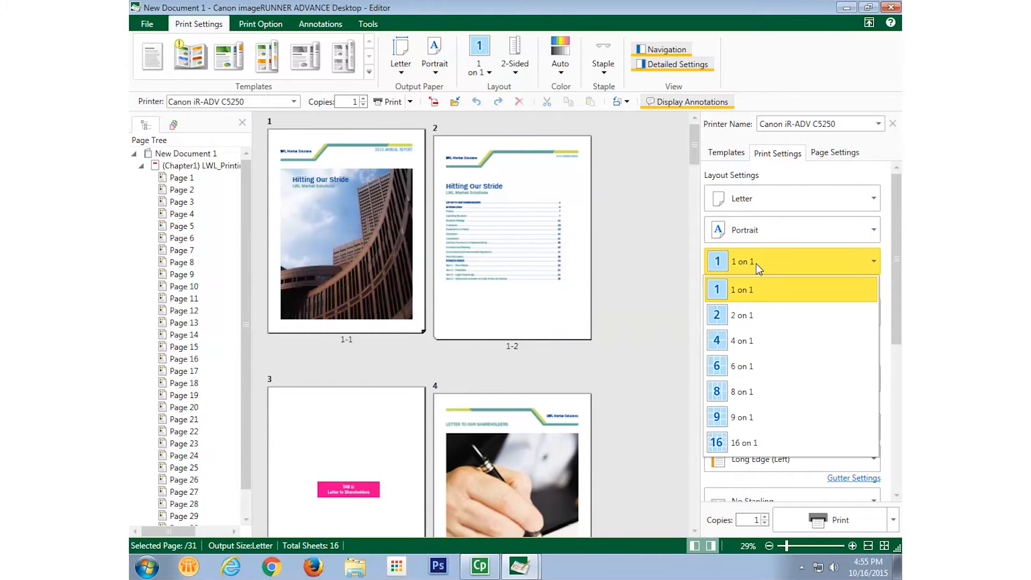
left_click(757, 262)
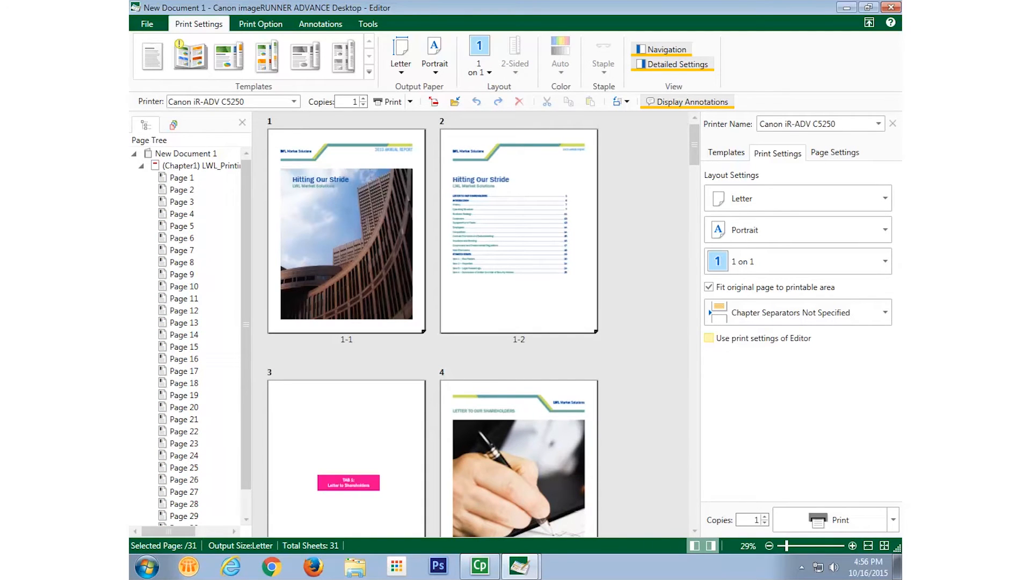
left_click(708, 340)
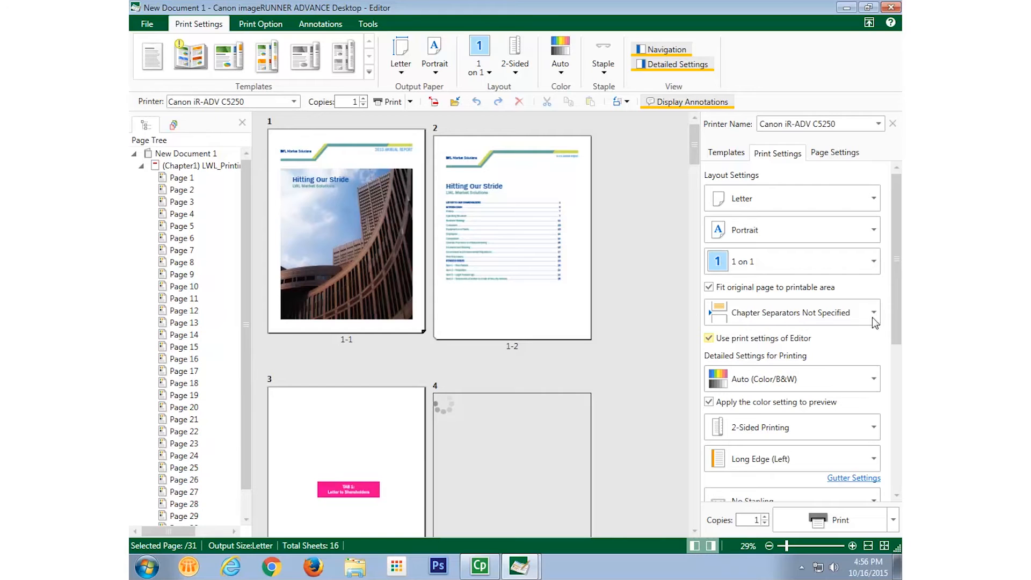
left_click_drag(894, 290, 896, 413)
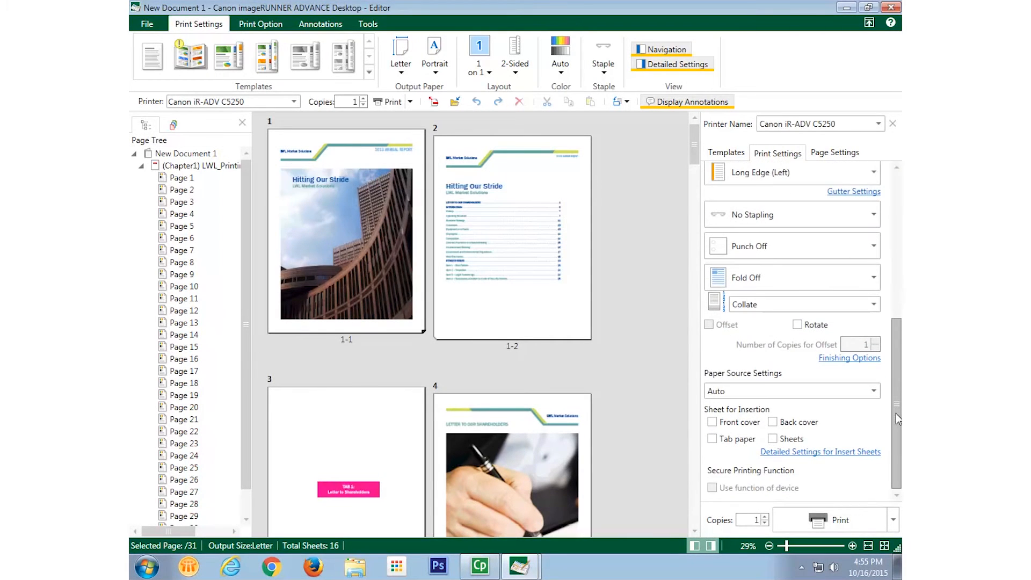
left_click_drag(896, 418, 901, 225)
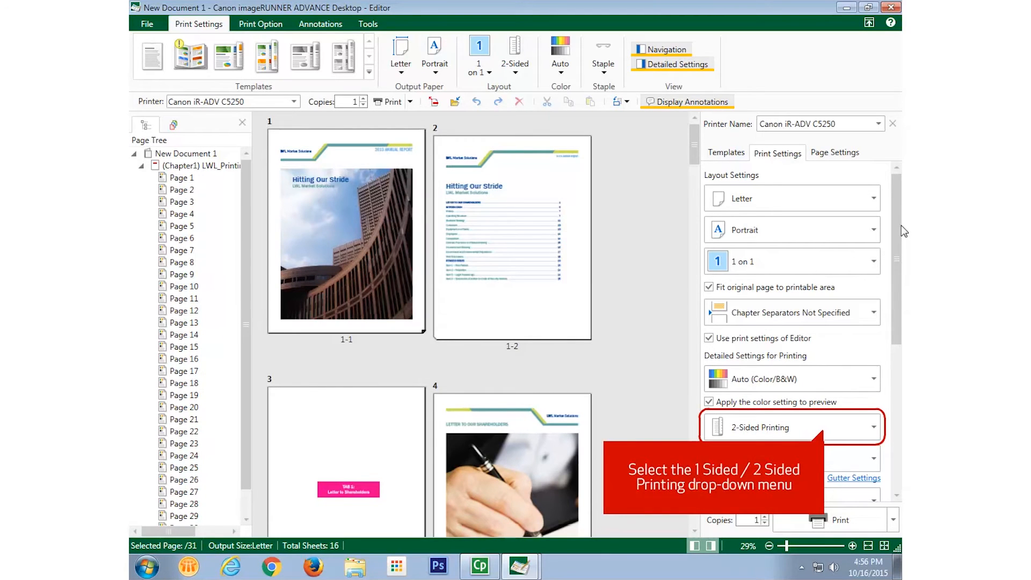
Set 2-Sided Printing, Color mode and keep stapling off.
left_click(821, 430)
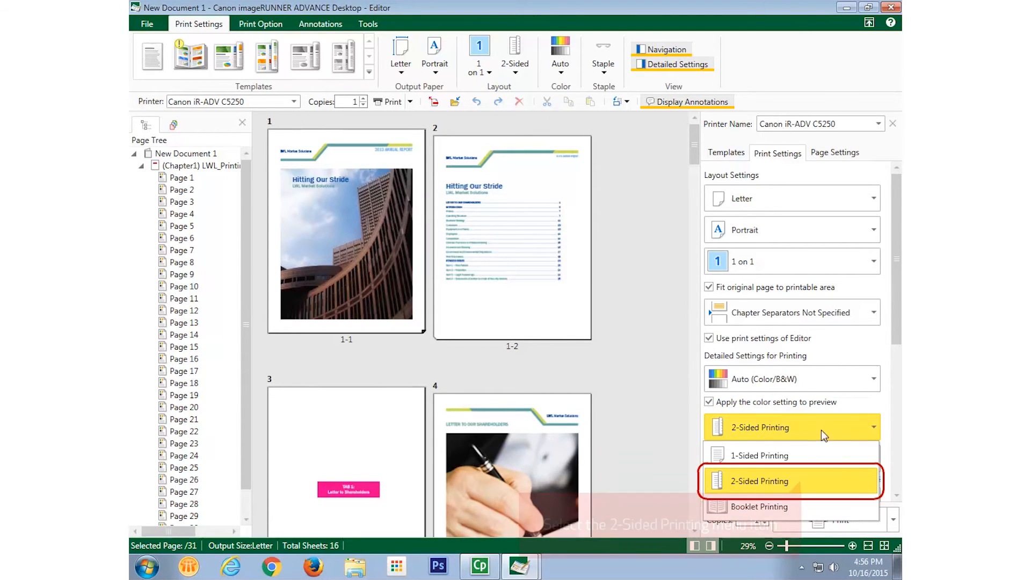
left_click(803, 484)
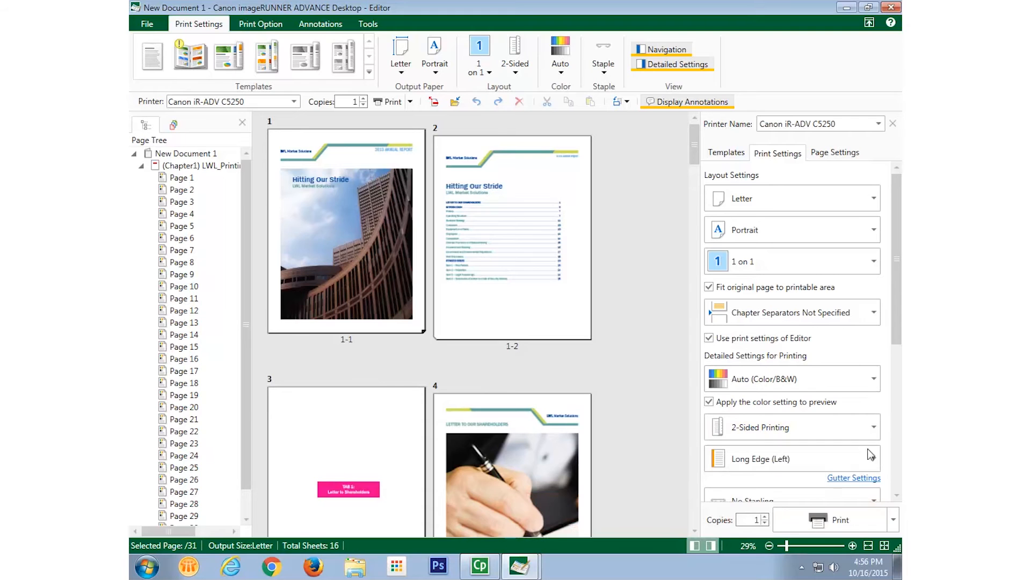
left_click_drag(902, 299, 901, 351)
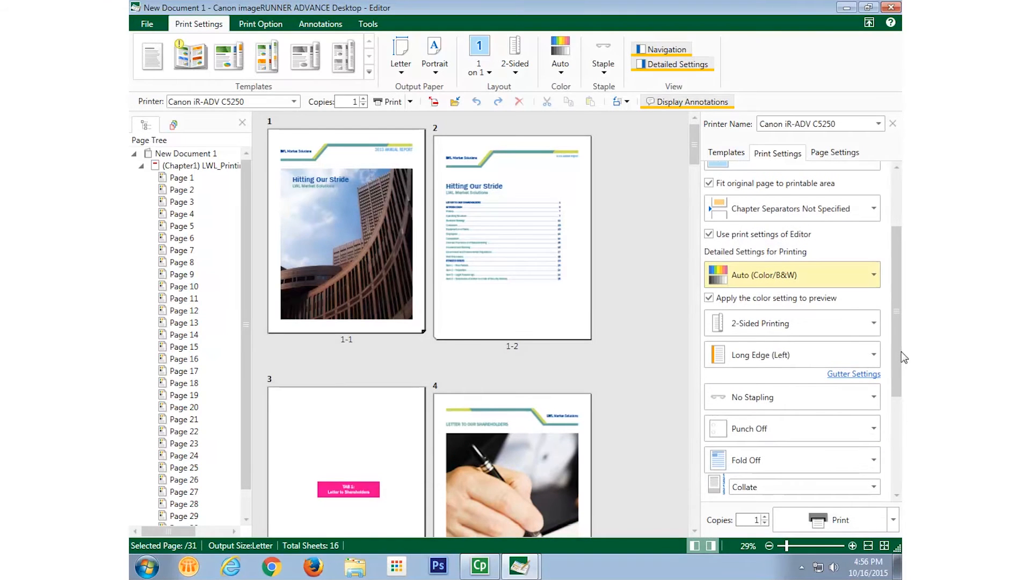
left_click(830, 275)
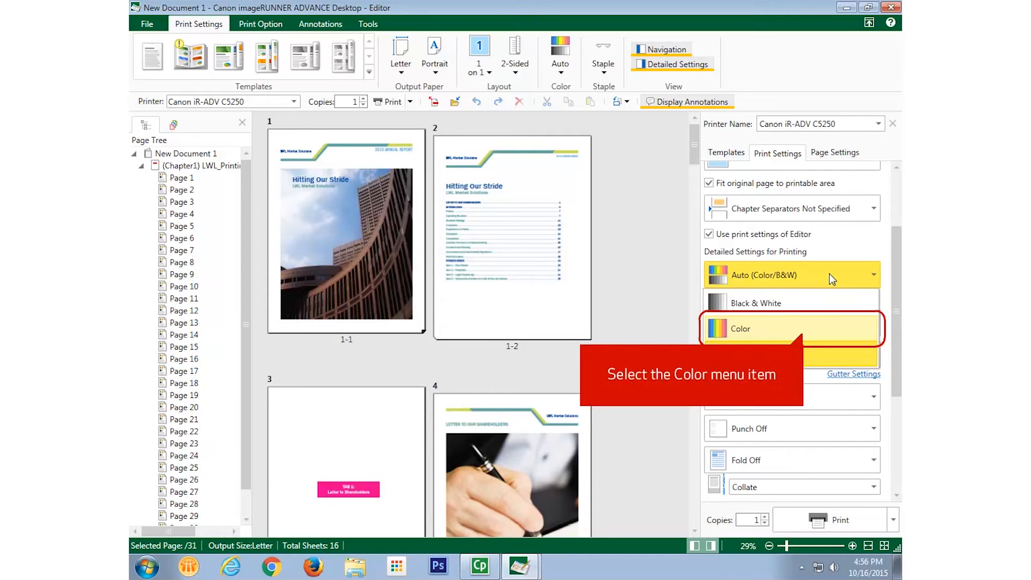
left_click(804, 329)
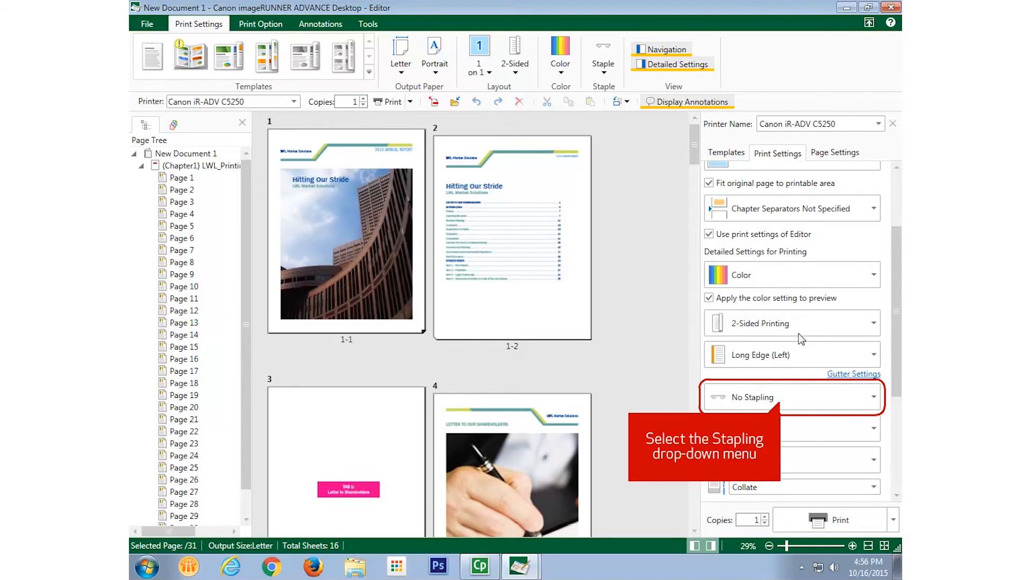
left_click(771, 396)
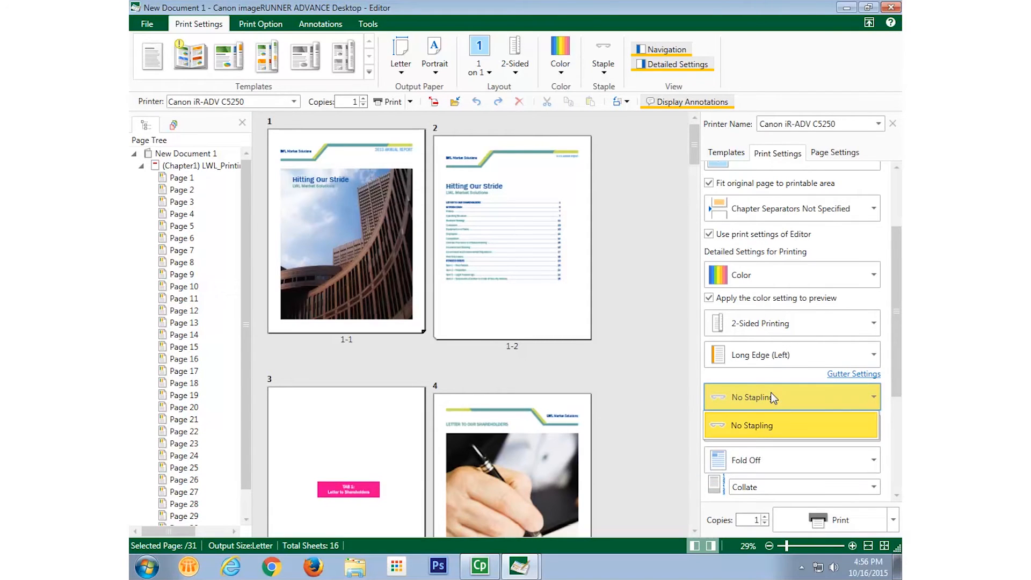
left_click(771, 396)
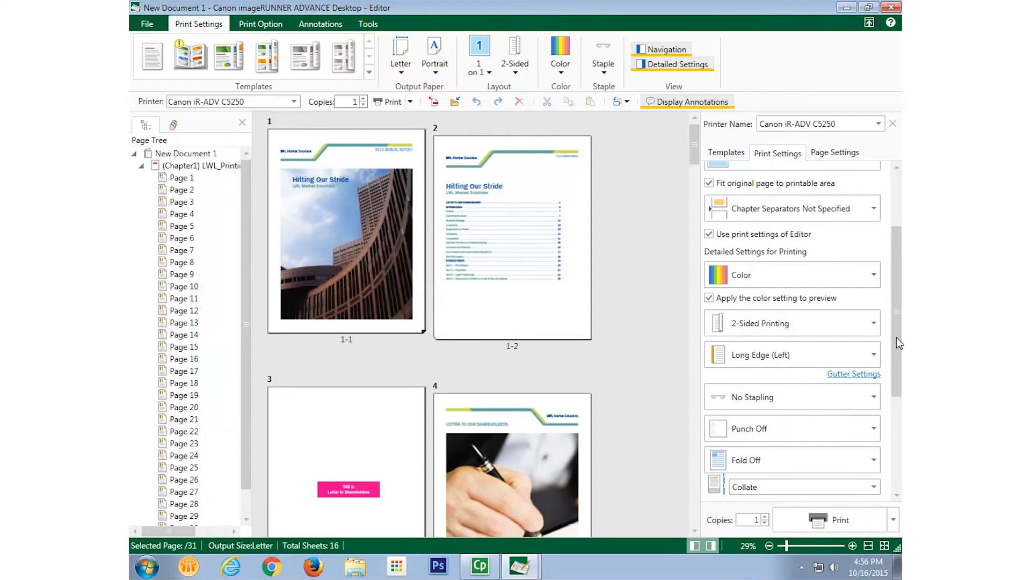
left_click_drag(898, 322, 896, 425)
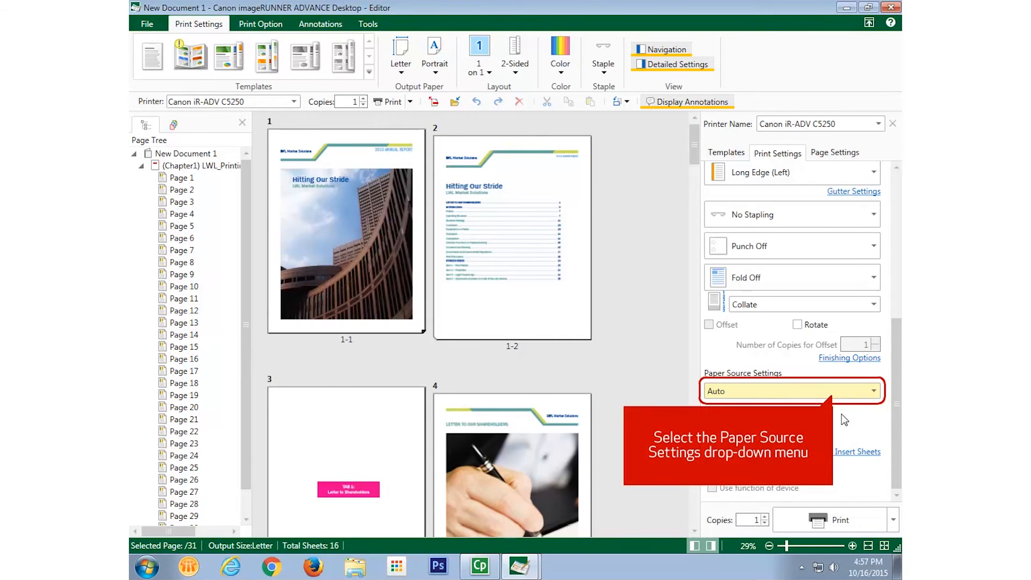
Set the paper source to Drawer 1 and start registering a new print settings template.
left_click(832, 392)
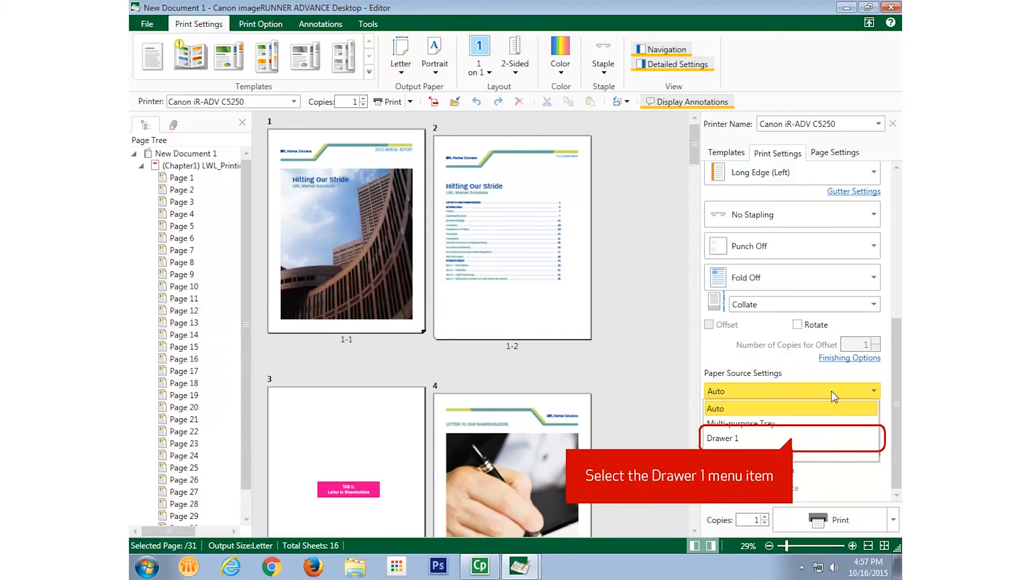
left_click(798, 438)
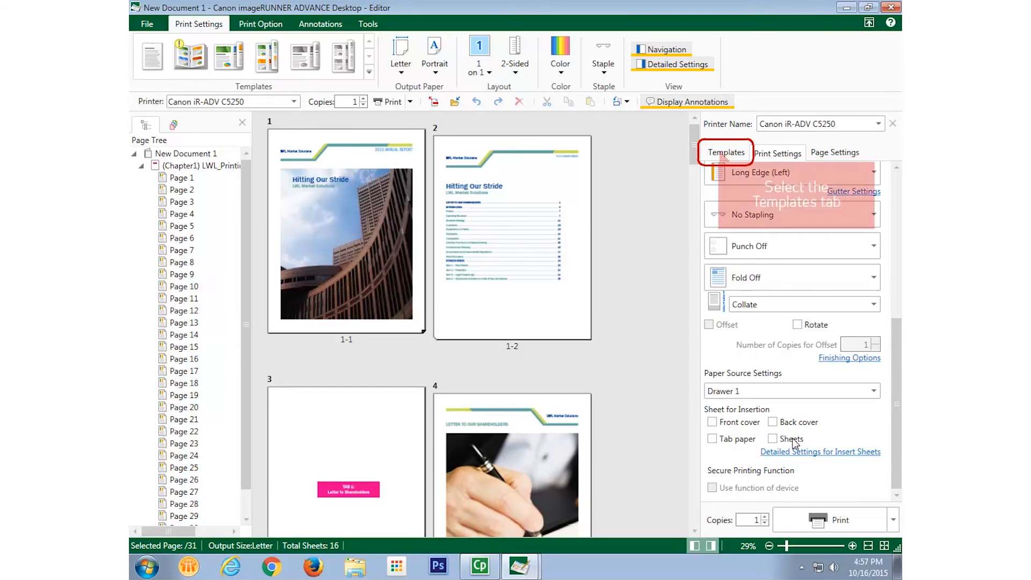
left_click(725, 153)
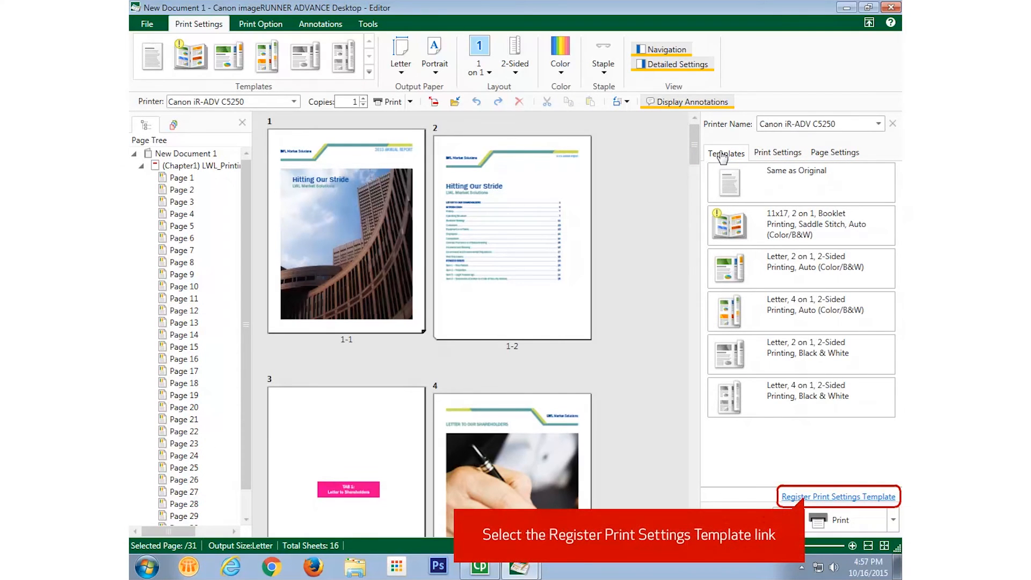
left_click(838, 496)
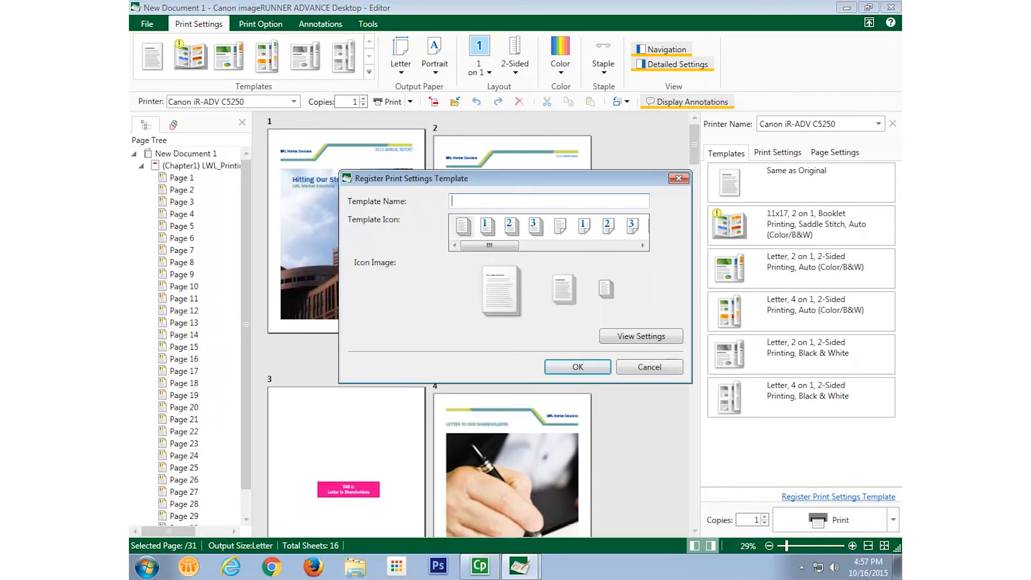
type("Demo Templat")
type("e")
left_click_drag(489, 246, 610, 248)
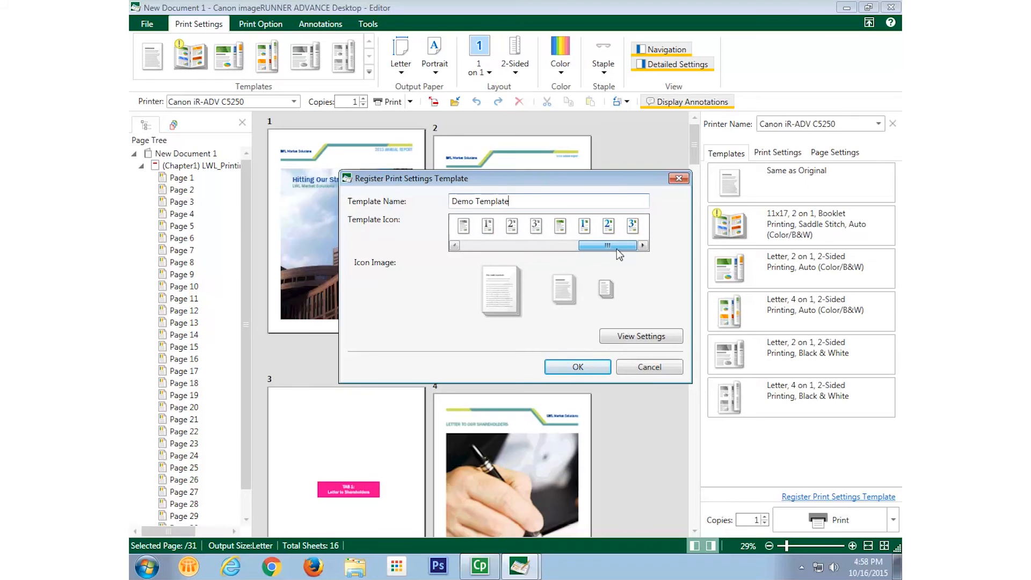
Give Demo Template the green chart icon, review its stored settings and save it to the templates list.
left_click(560, 228)
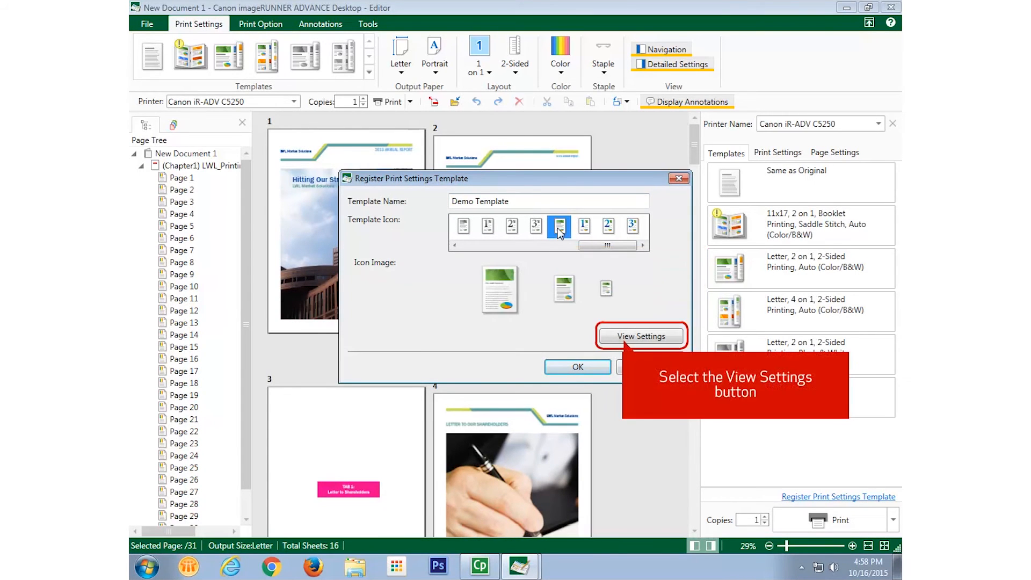
left_click(642, 336)
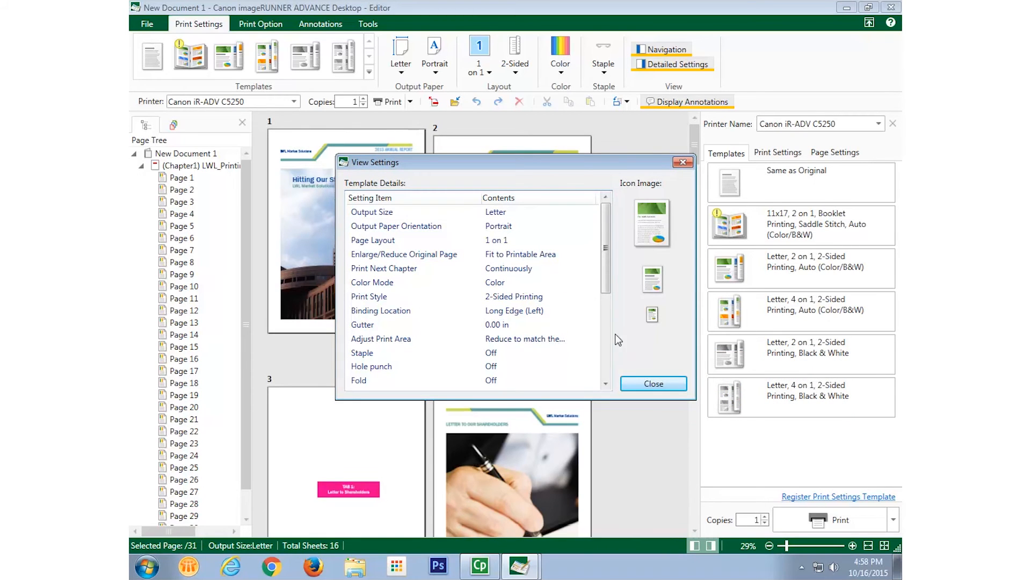
mouse_move(607, 250)
left_mouse_down()
mouse_move(604, 357)
mouse_move(606, 235)
left_mouse_up()
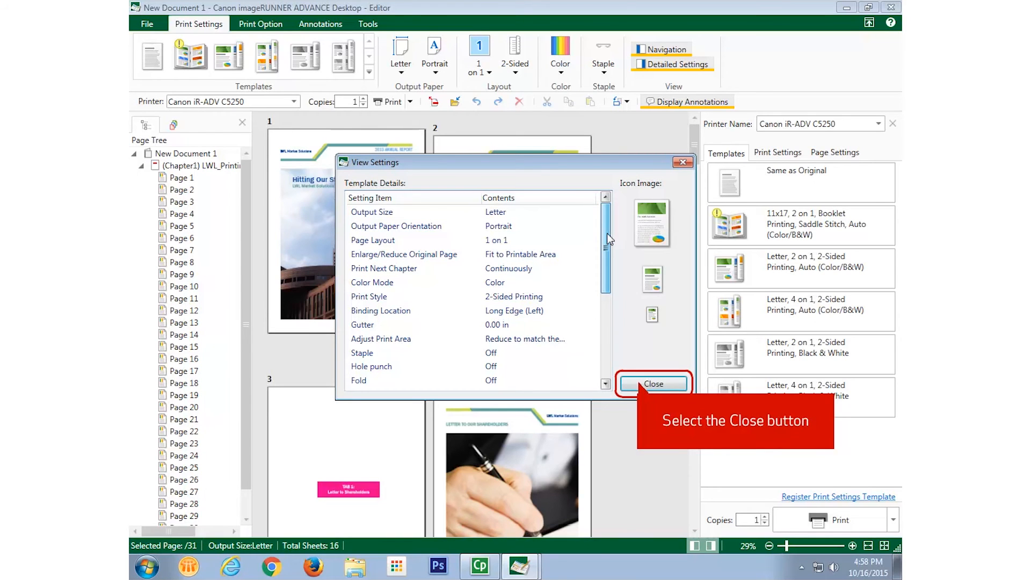
left_click(645, 383)
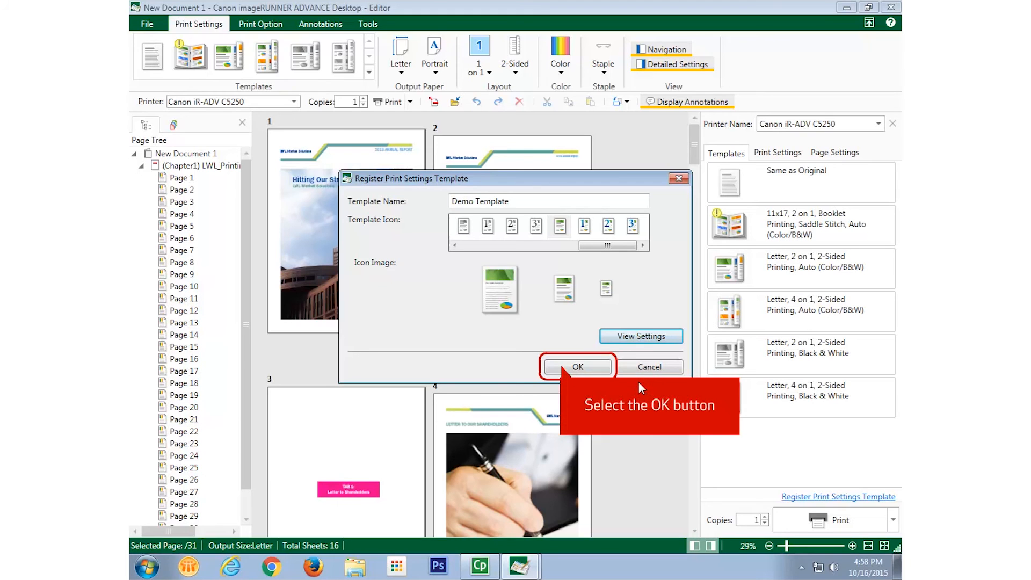
left_click(578, 367)
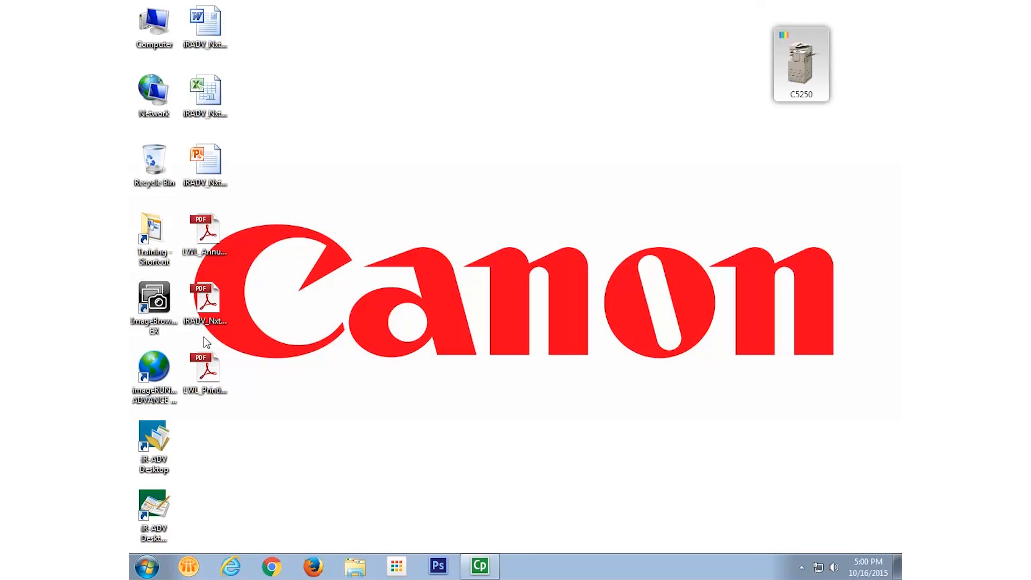
Drop the monthly report PDF on the C5250 Quick Printing Tool and print it with Demo Template.
mouse_move(204, 373)
left_mouse_down()
mouse_move(342, 347)
mouse_move(770, 78)
left_mouse_up()
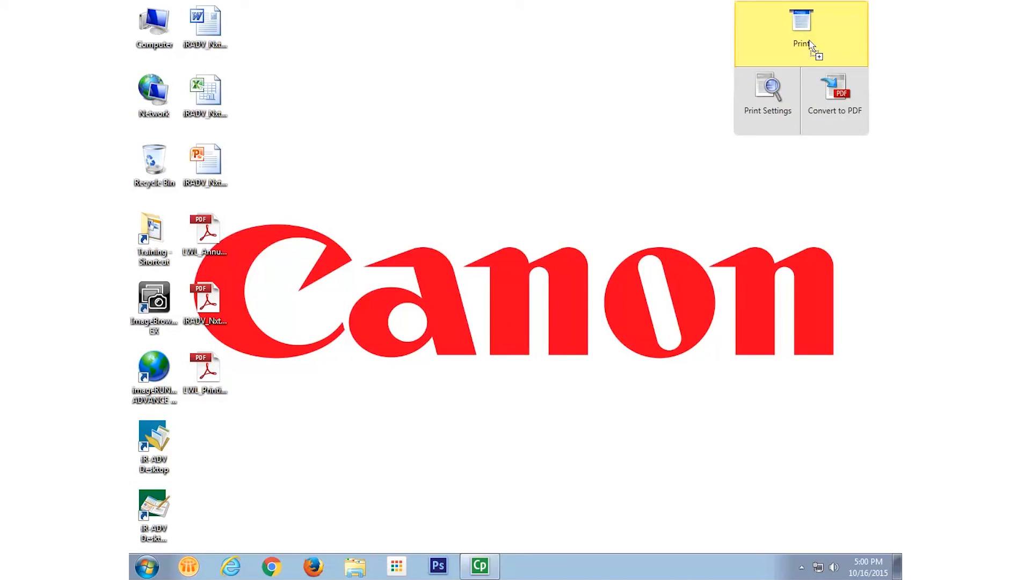
left_click(810, 49)
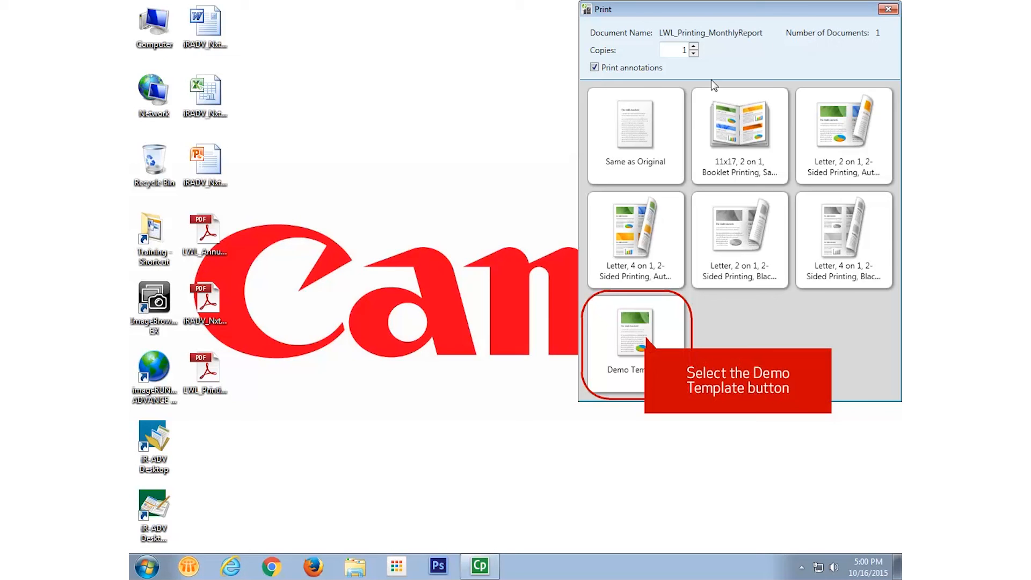
left_click(635, 343)
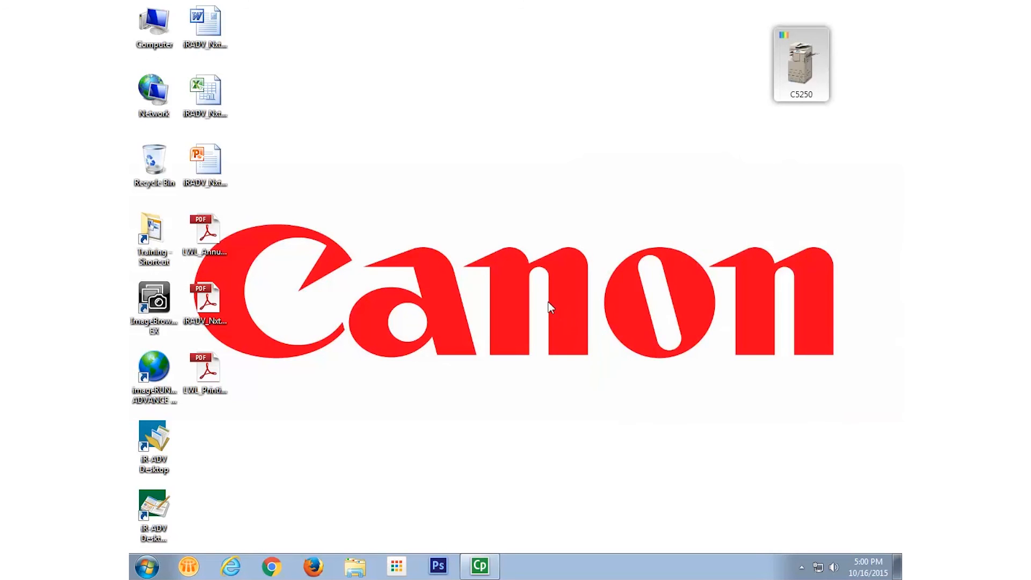